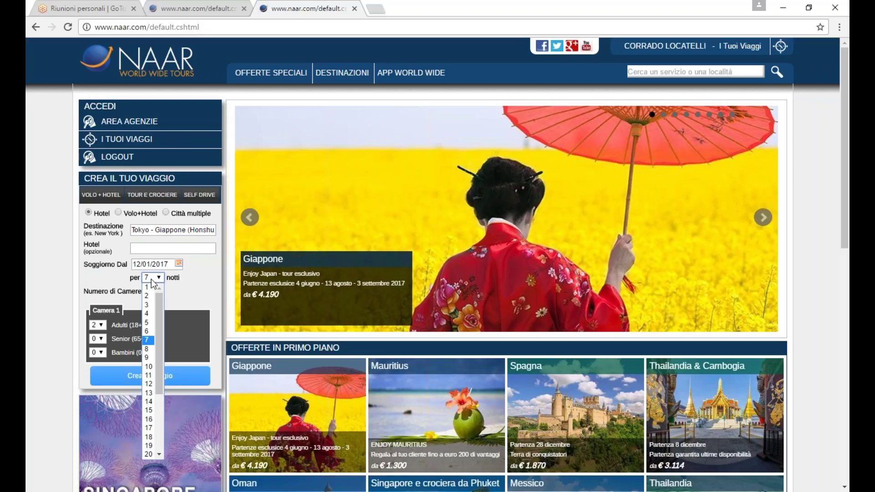
Step: Search for Tokyo hotels with a 3-night stay and sort the results by price
click(147, 305)
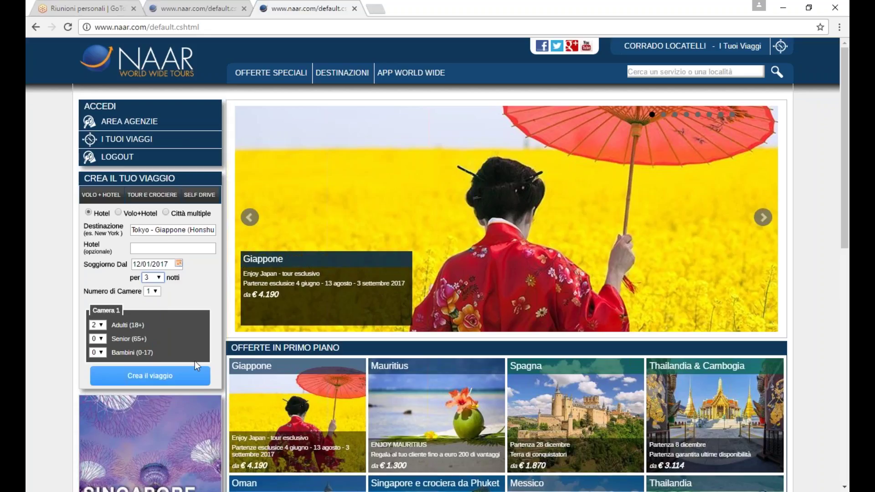
click(158, 375)
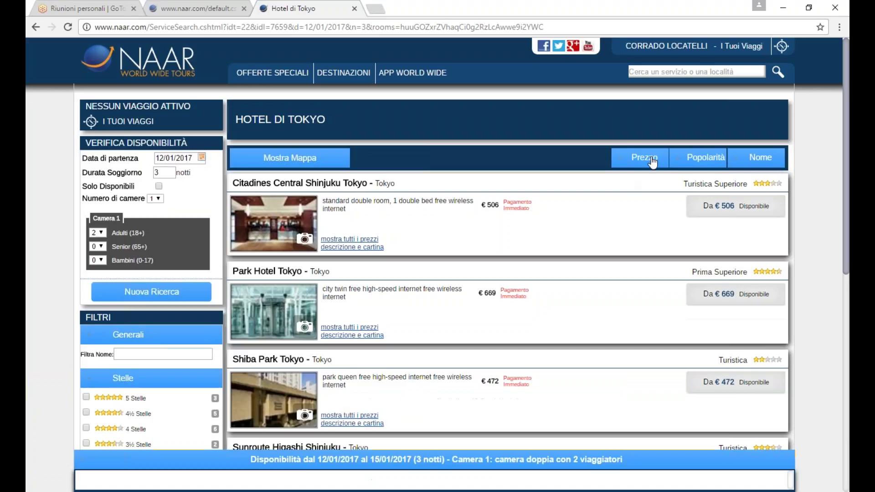
click(652, 161)
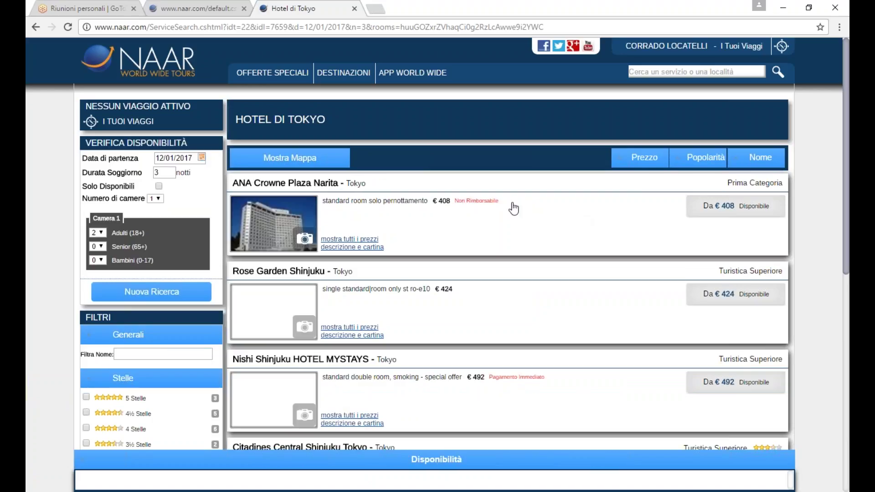
scroll(513, 209, down, 1)
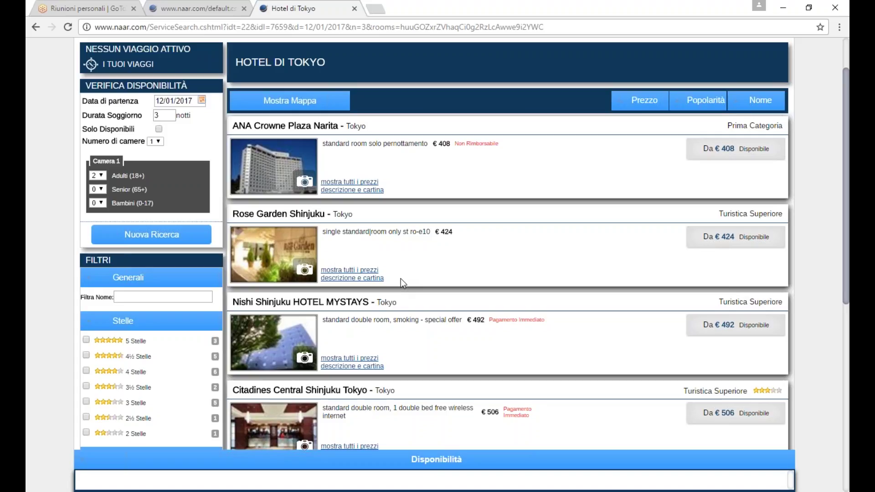
Step: Raise the system speaker volume for the Sennheiser USB headset slightly
click(775, 490)
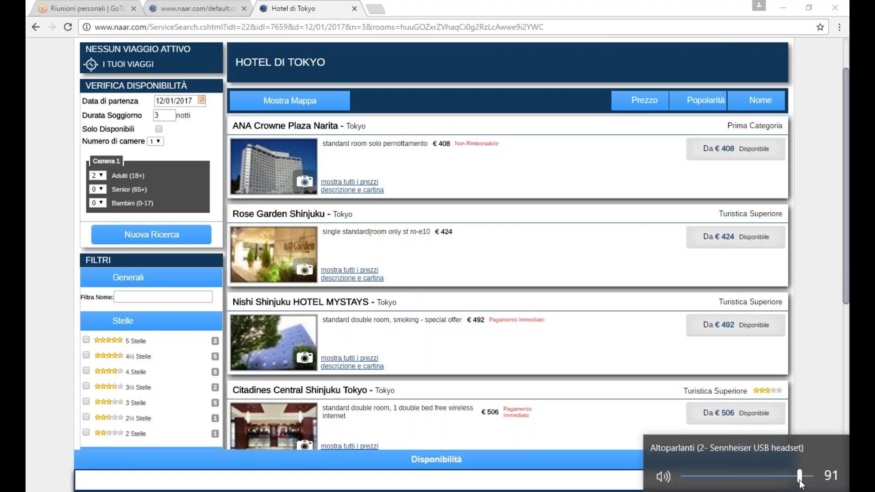
drag(801, 476, 807, 477)
click(826, 412)
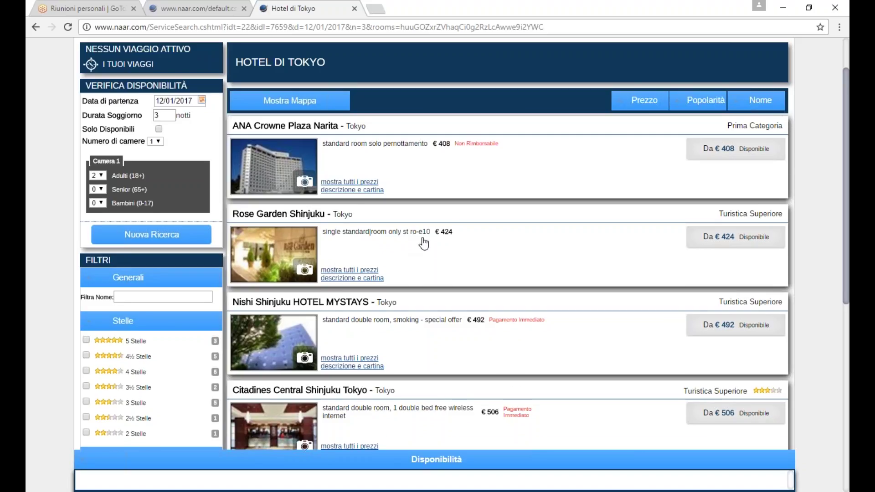
Step: Review the price-sorted Tokyo hotel list, examining room types, prices, payment conditions and the available filters
scroll(412, 242, down, 5)
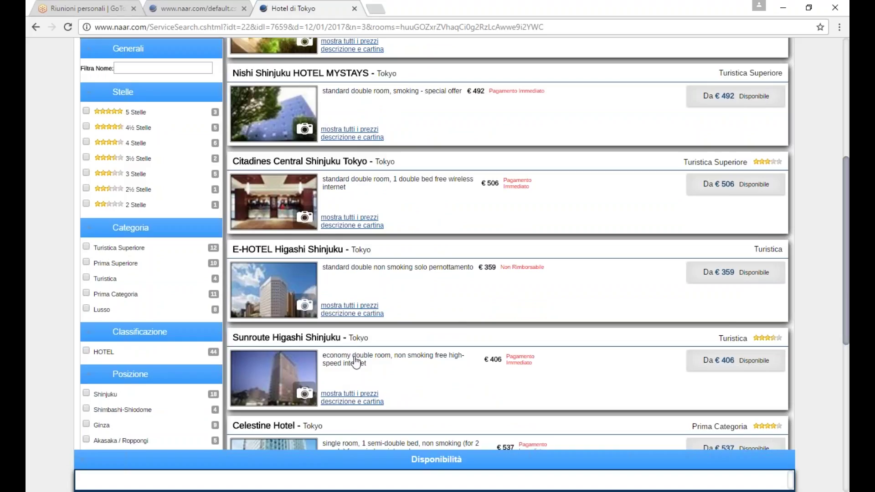
scroll(400, 358, down, 5)
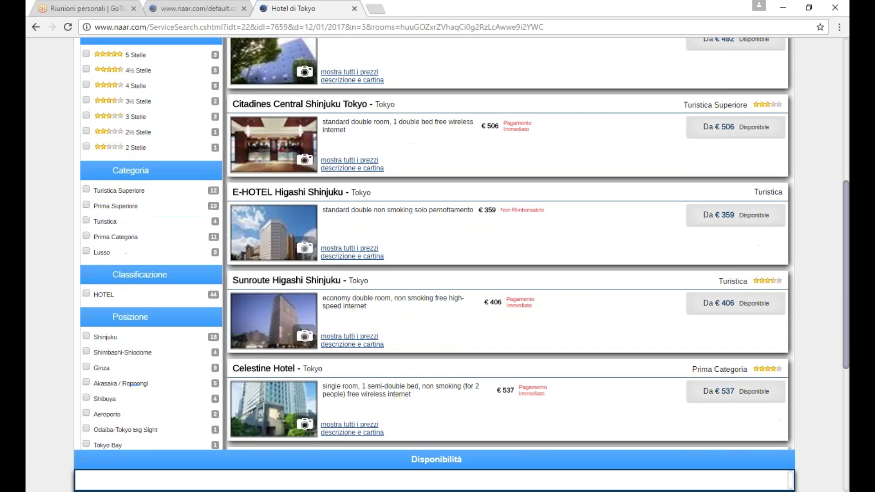
scroll(373, 337, down, 3)
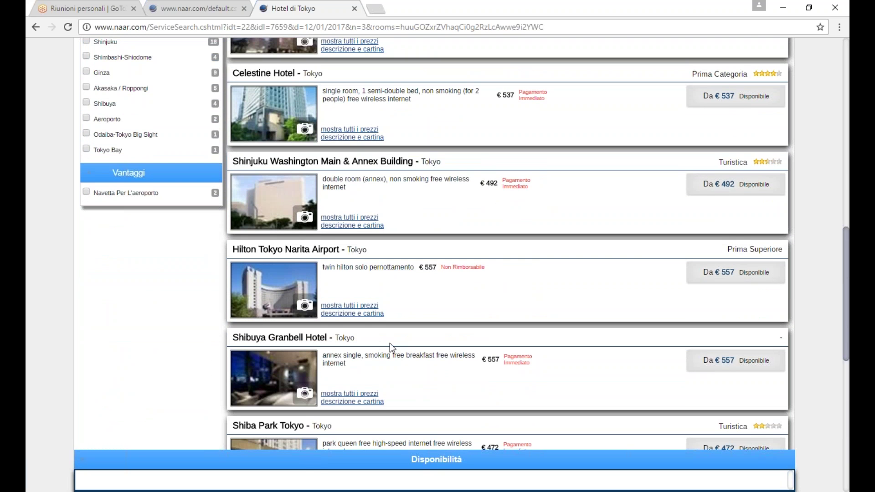
scroll(390, 343, down, 1)
scroll(389, 343, down, 2)
scroll(465, 243, down, 9)
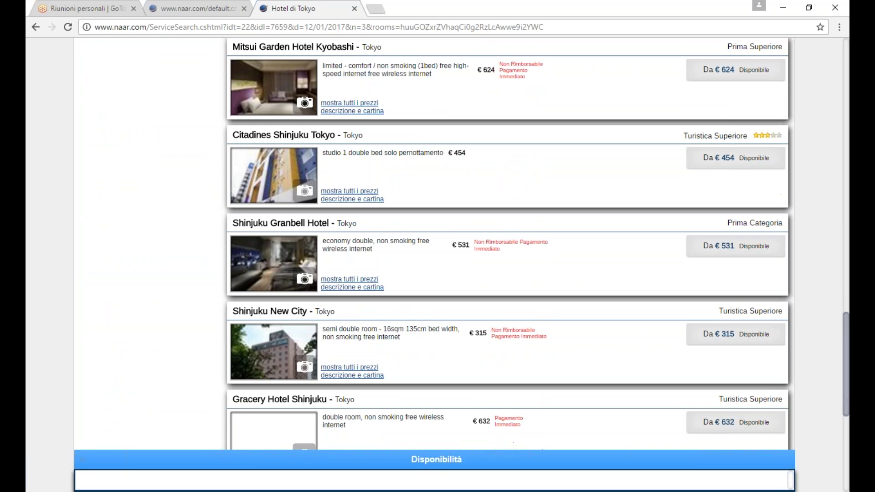
scroll(508, 244, down, 3)
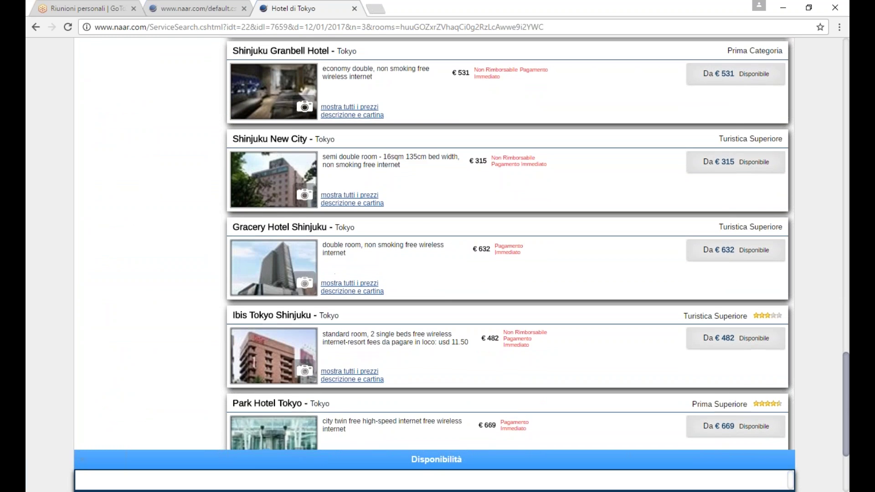
scroll(508, 244, down, 3)
scroll(384, 334, down, 2)
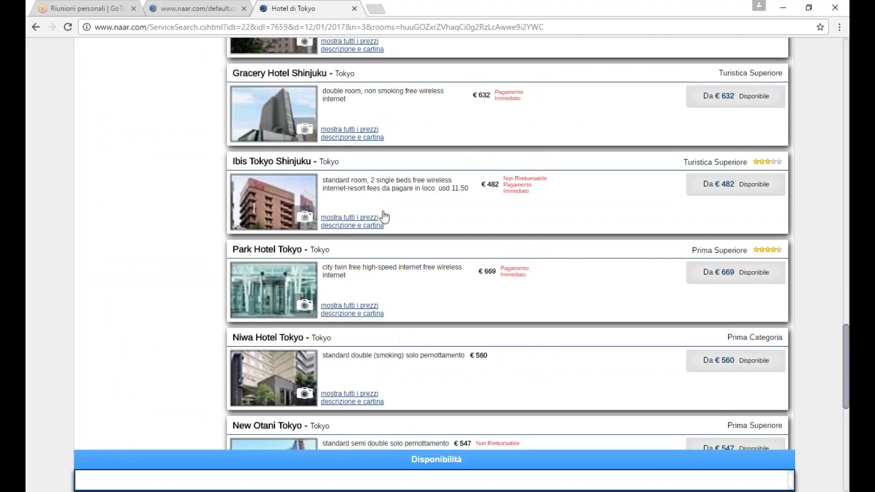
scroll(385, 219, down, 5)
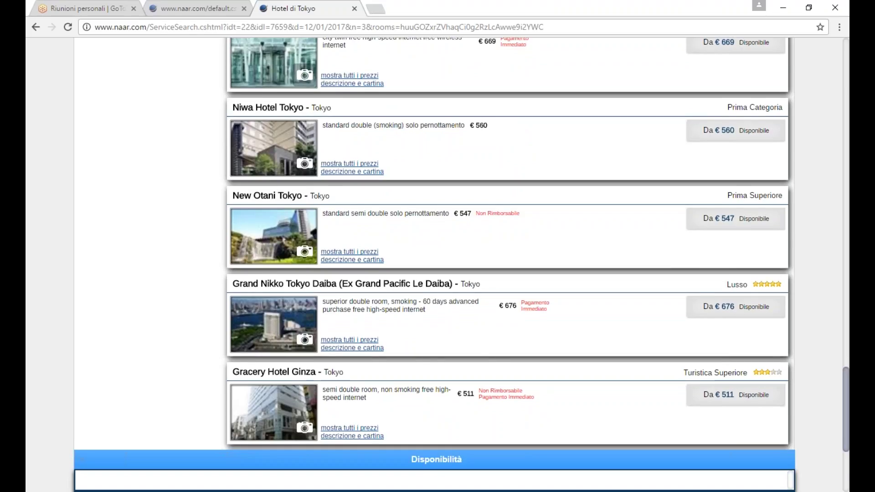
scroll(508, 244, down, 4)
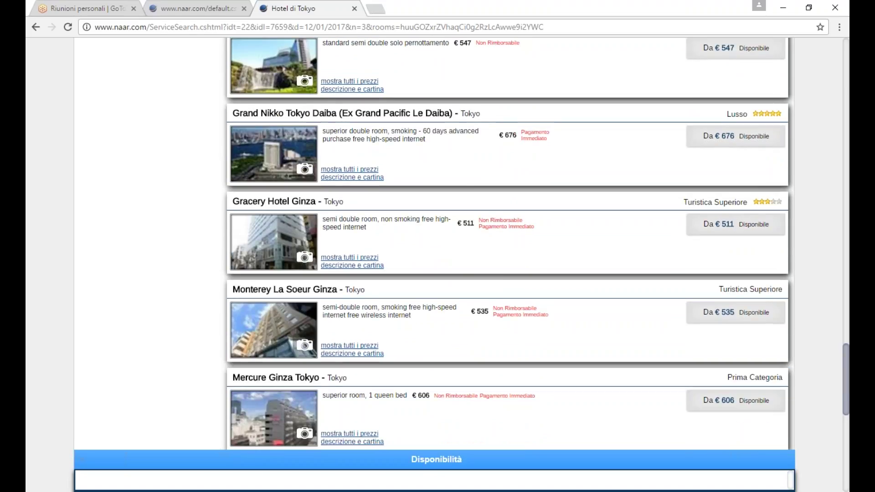
scroll(509, 244, up, 20)
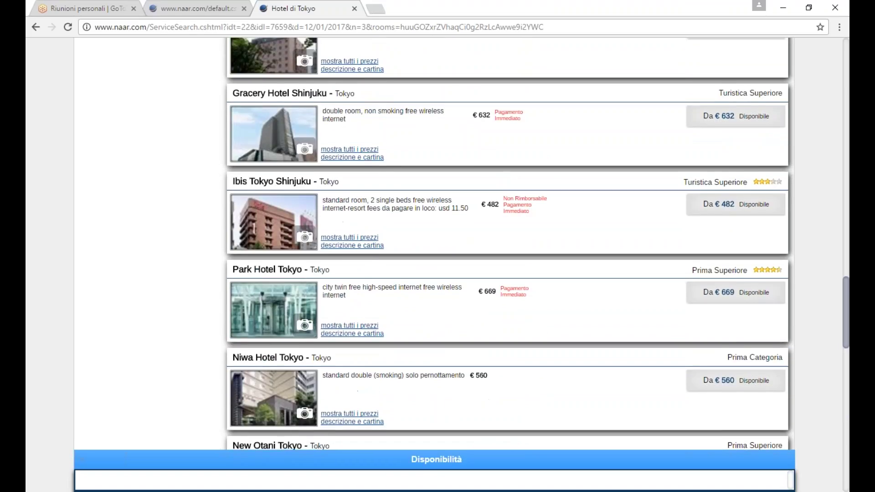
scroll(508, 244, up, 9)
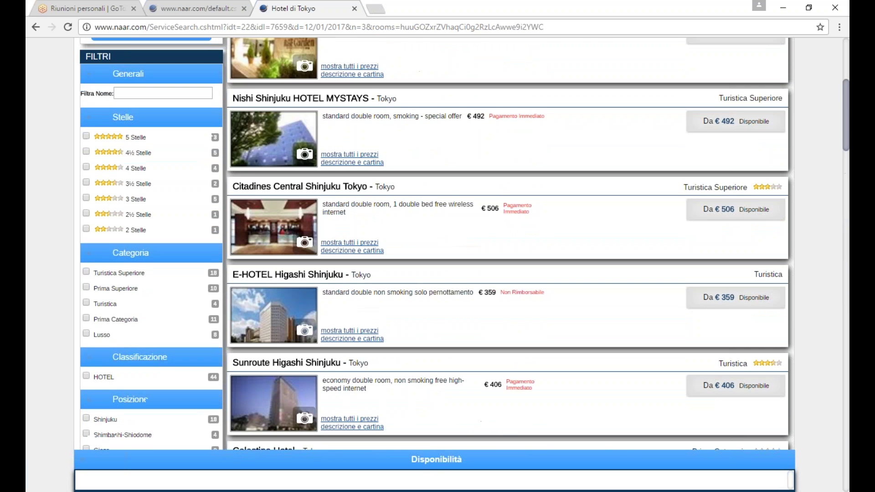
scroll(508, 244, up, 6)
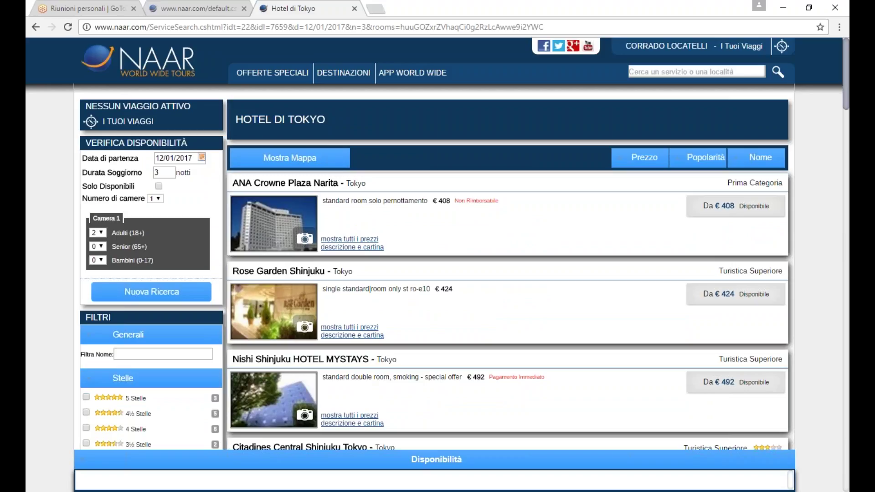
Step: Return to the trip search form, change the destination to Kyoto - Giappone (Honshu Centrale) and start the hotel search
click(35, 28)
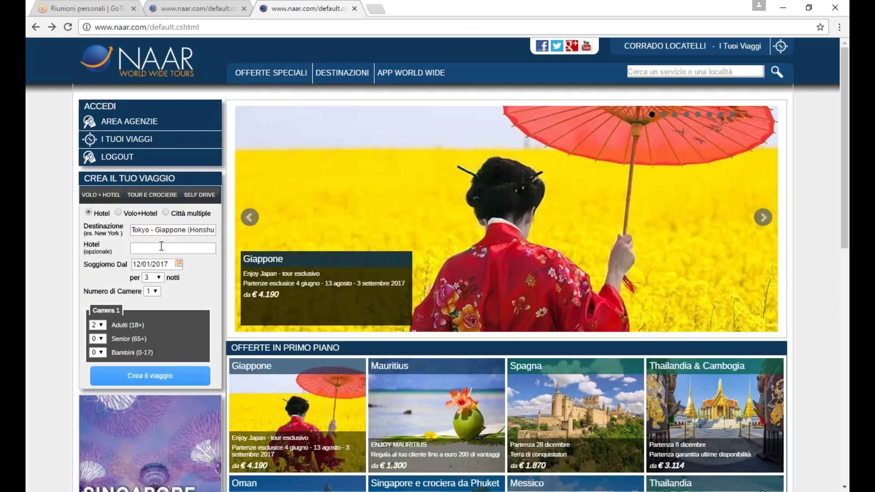
click(183, 232)
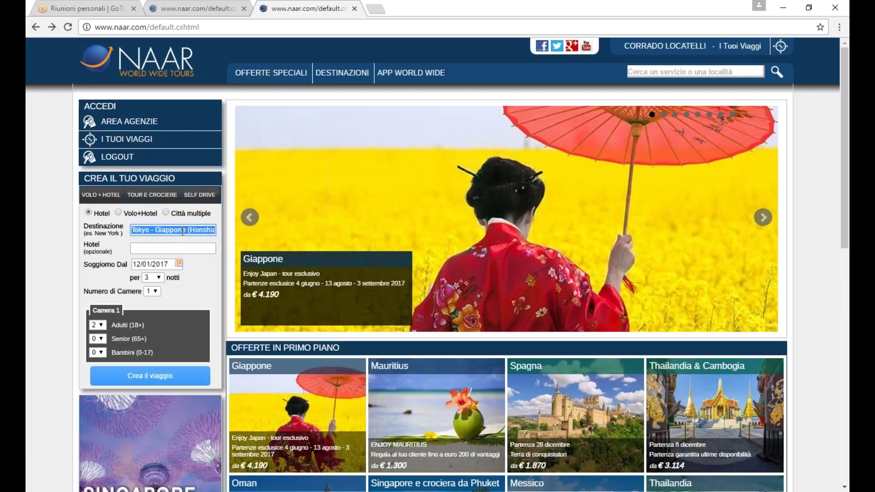
text(kyoto)
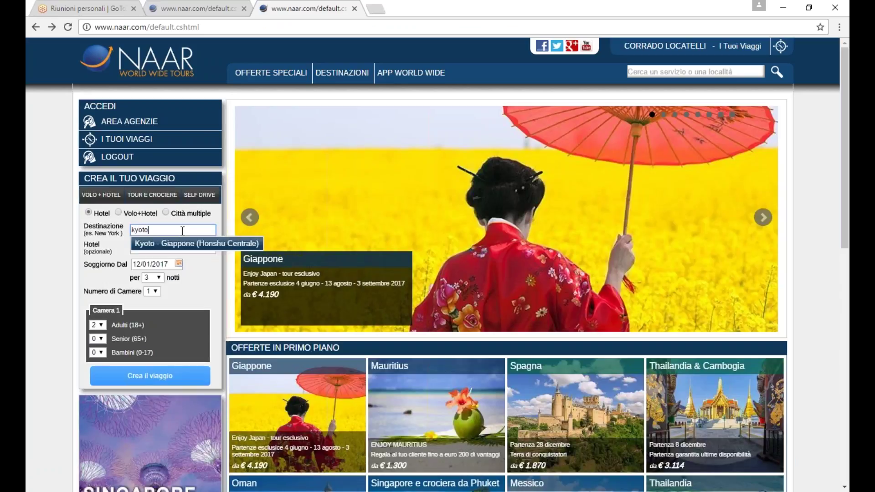
click(183, 243)
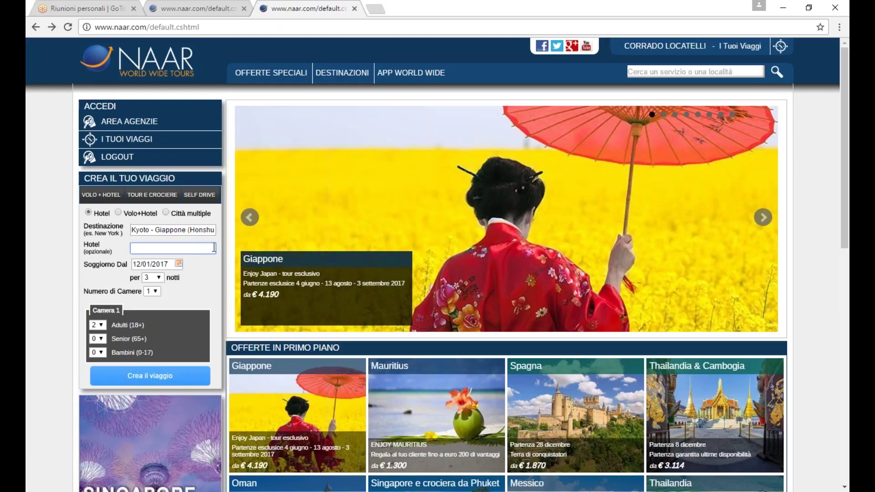
click(168, 375)
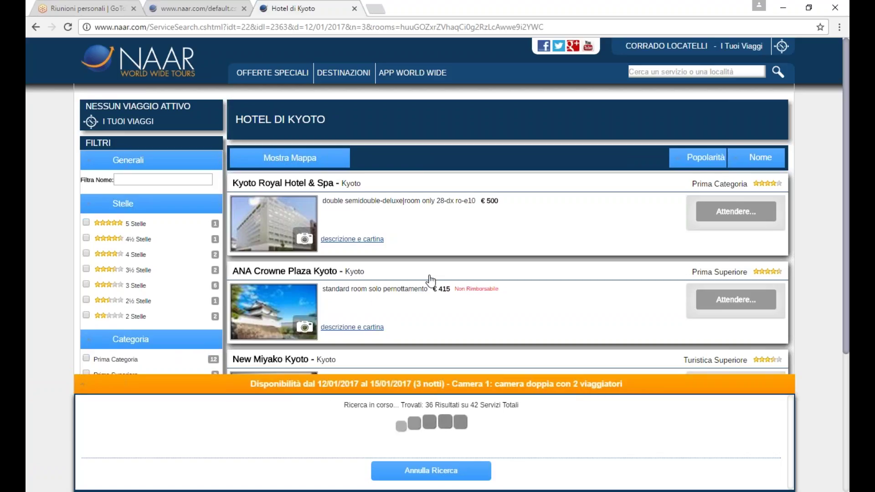
Step: Examine the Kyoto hotel results, checking categories, room types and prices as availability loads
scroll(430, 280, down, 1)
scroll(492, 244, down, 2)
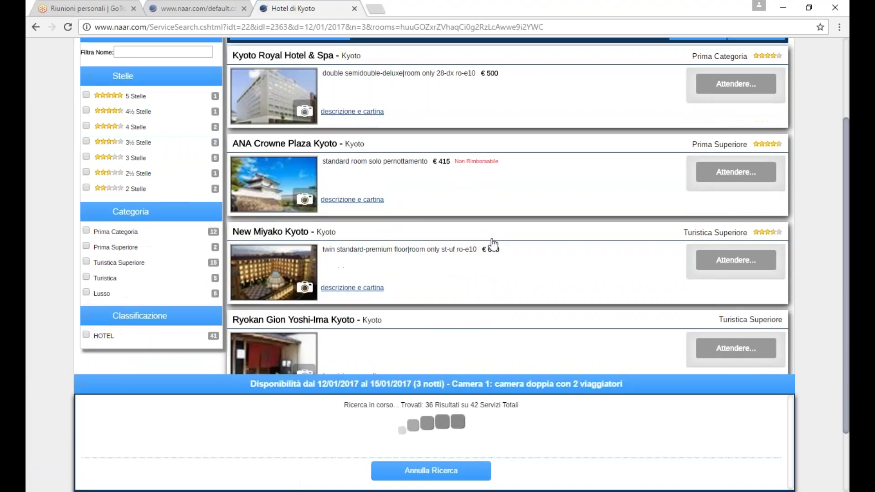
scroll(492, 245, up, 2)
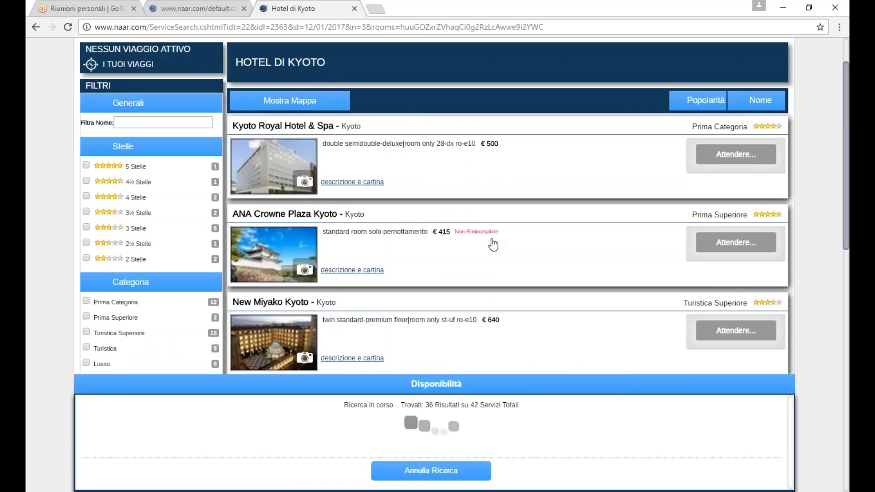
scroll(599, 205, down, 1)
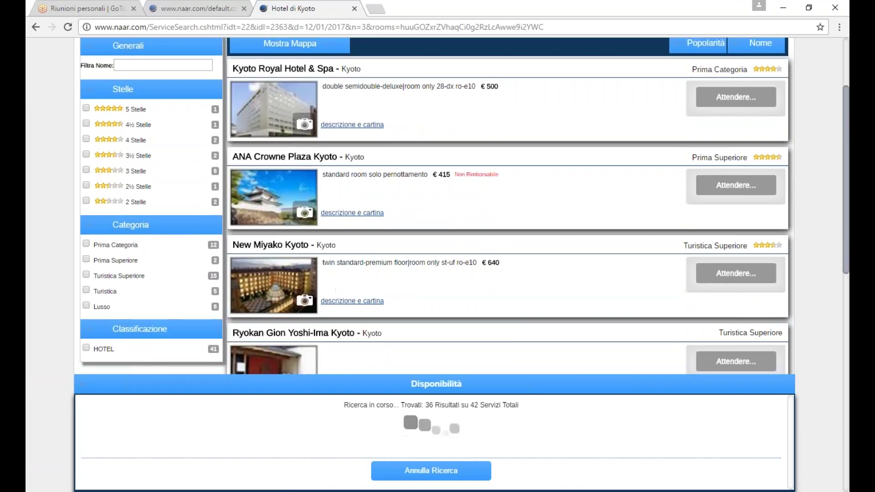
scroll(586, 219, down, 1)
scroll(586, 218, up, 1)
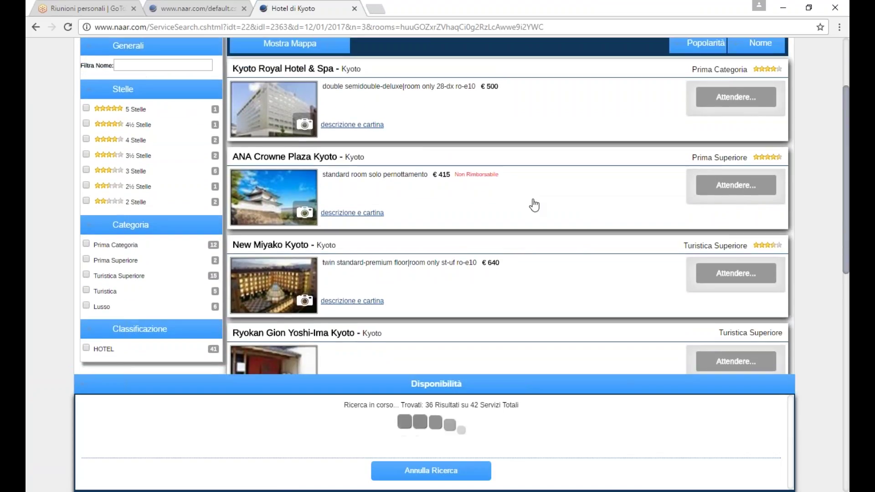
scroll(534, 205, down, 1)
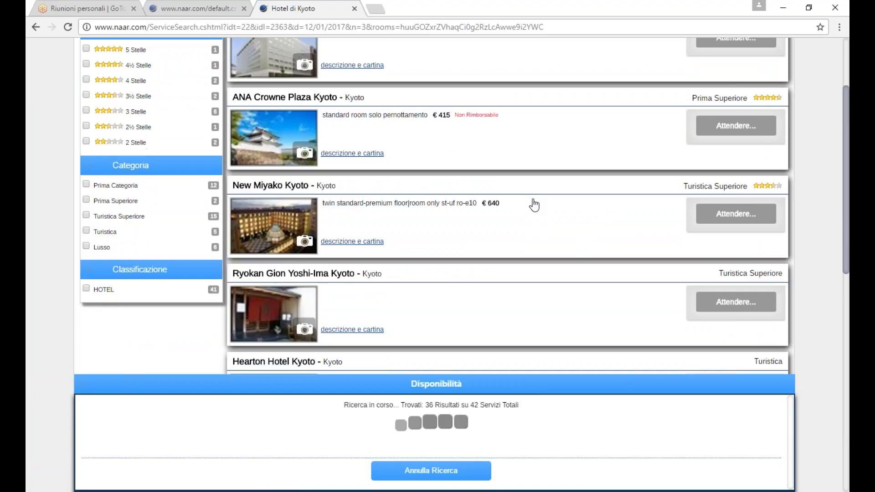
scroll(534, 205, down, 3)
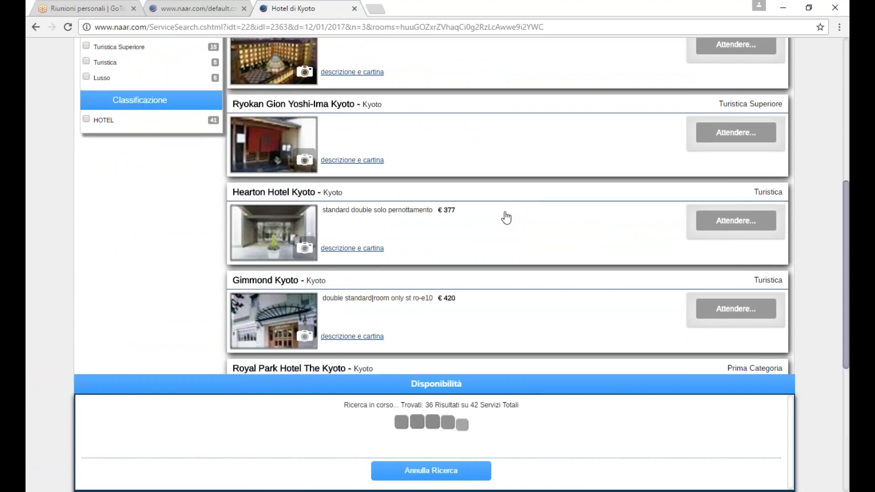
scroll(527, 225, up, 4)
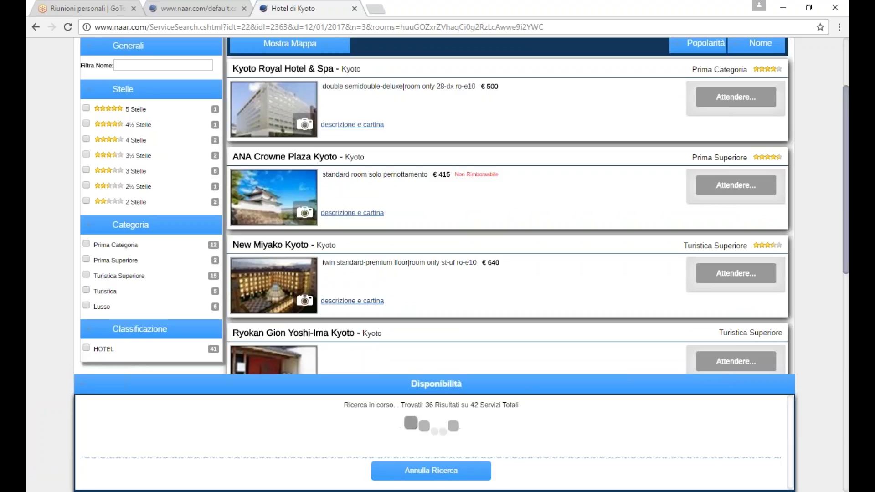
scroll(535, 212, down, 6)
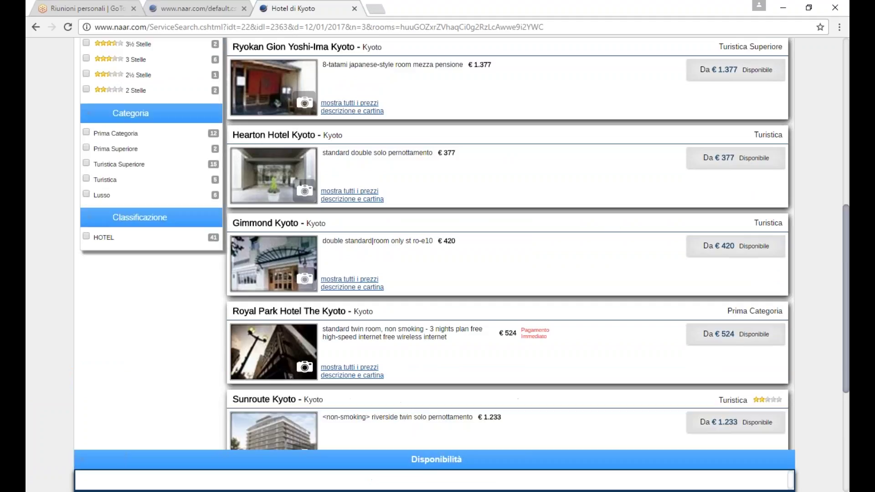
Step: Sort the Kyoto hotels by price and review the cheapest options
scroll(653, 163, up, 9)
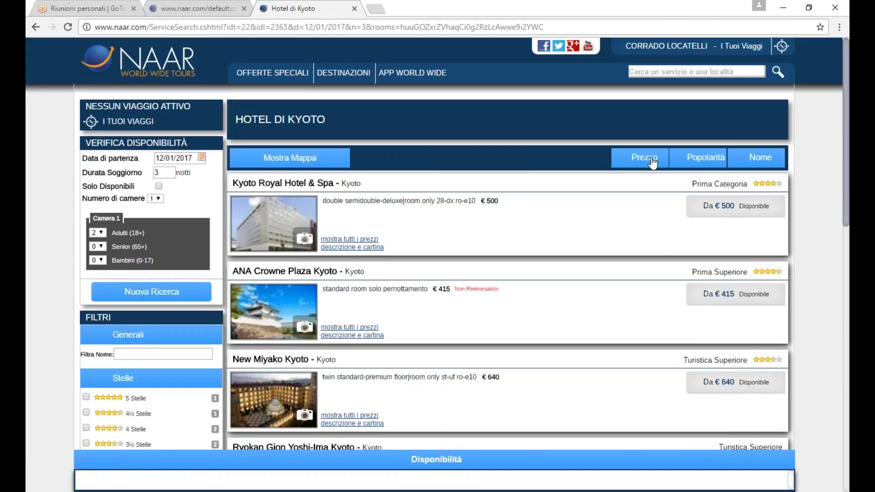
click(653, 163)
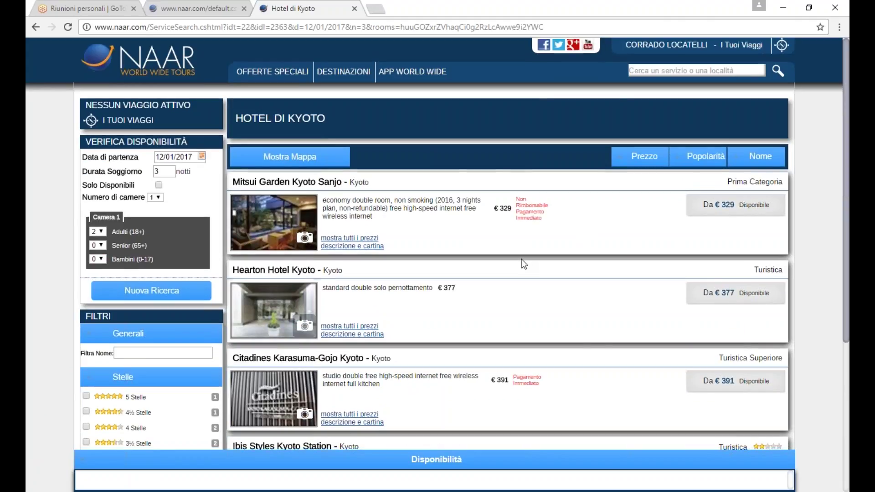
scroll(521, 259, down, 3)
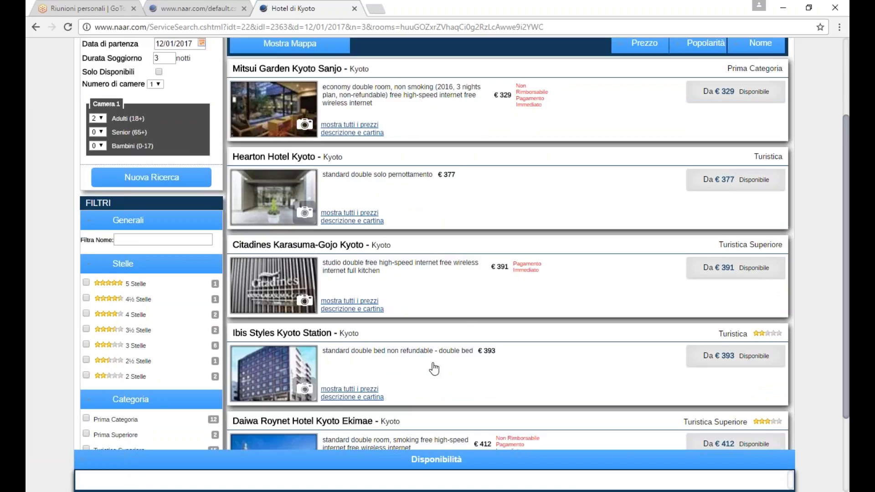
scroll(434, 370, down, 1)
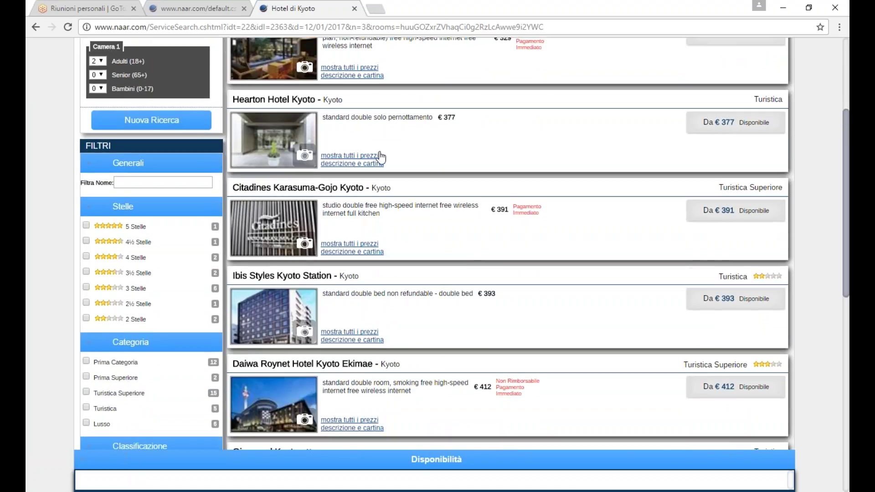
scroll(483, 217, down, 1)
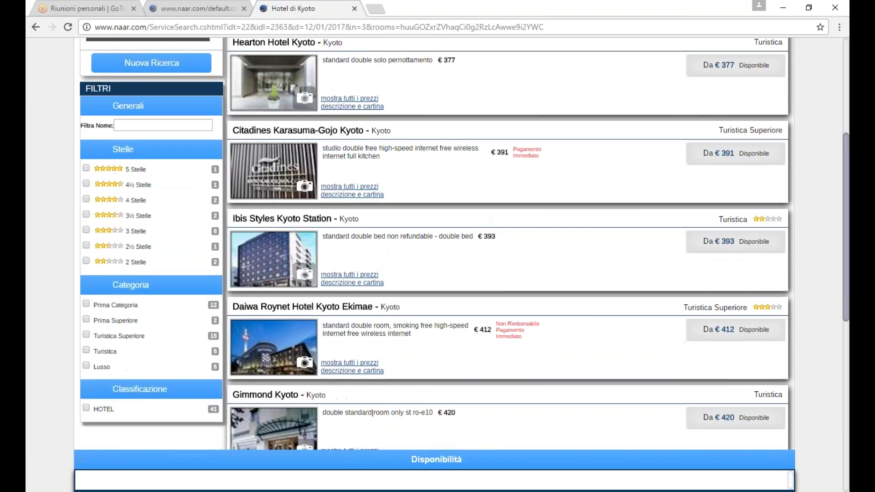
Step: Return from the Kyoto results to the trip search form, change the destination to Tokyo - Giappone (Honshu) and start the hotel search
scroll(483, 217, down, 2)
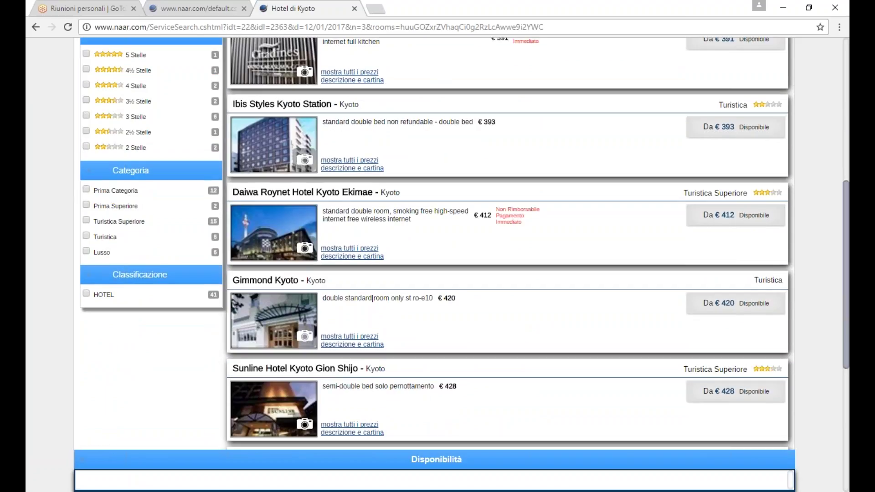
scroll(494, 220, up, 5)
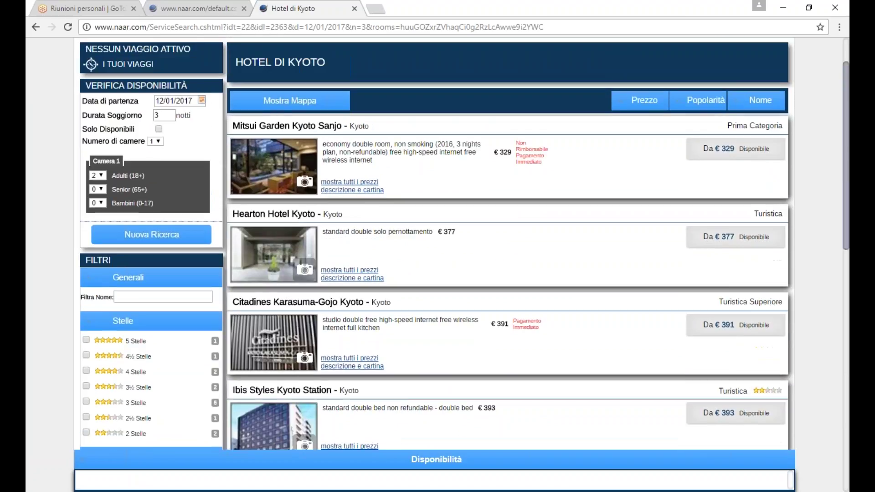
click(30, 27)
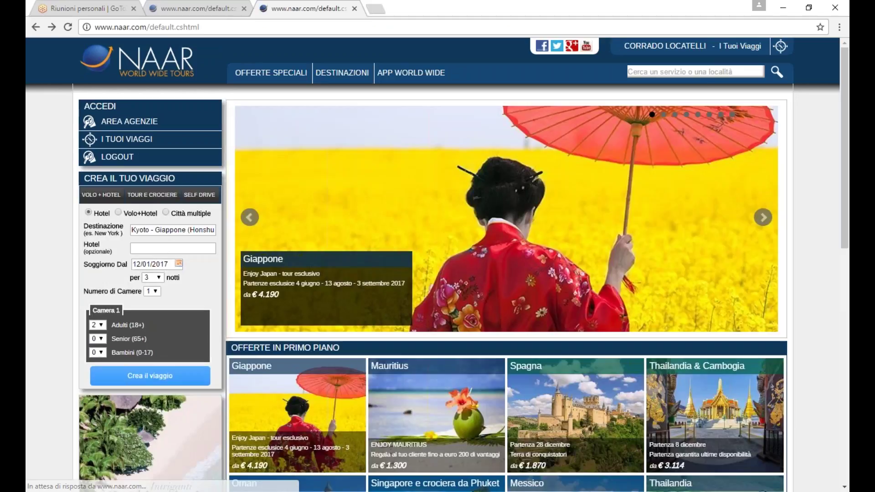
click(185, 231)
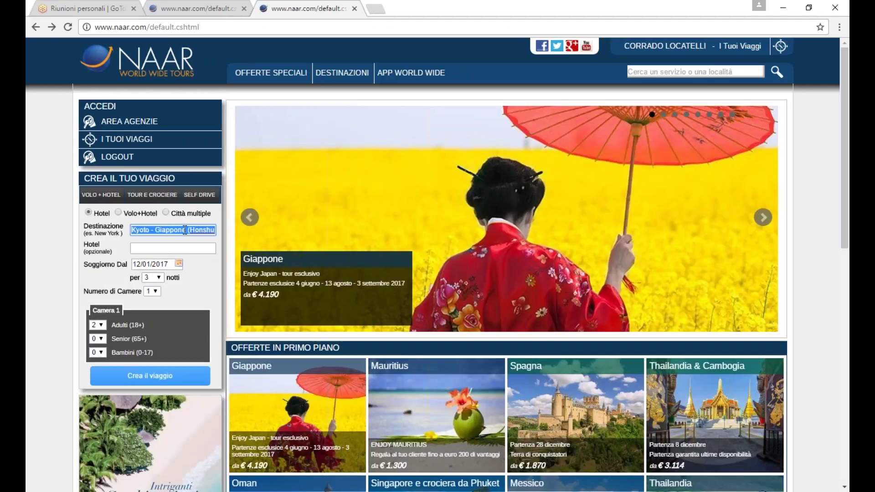
text(Tokyo)
key(Tab)
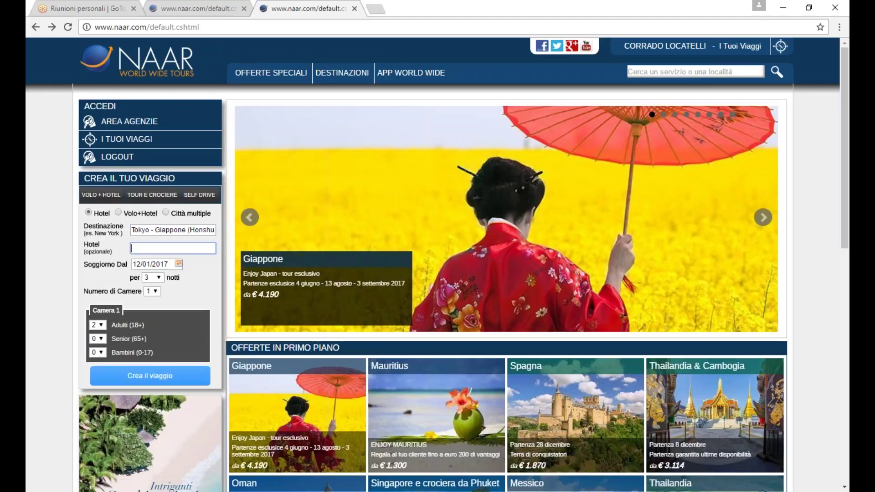
click(196, 370)
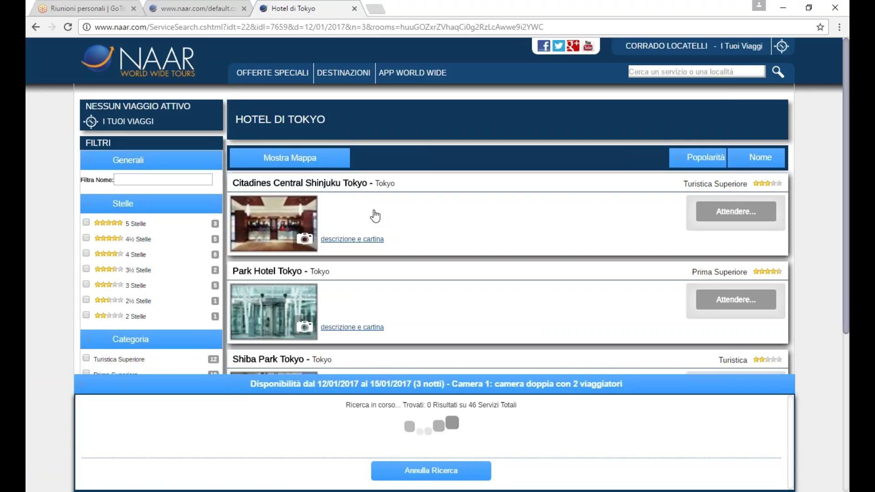
Step: Show all room prices for Citadines Central Shinjuku Tokyo, choose a double room and add it to a new trip
click(364, 239)
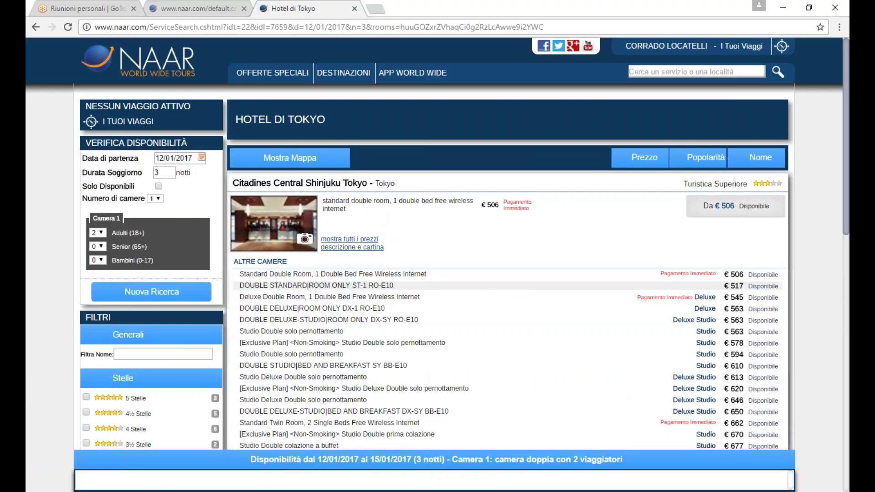
click(313, 299)
click(492, 474)
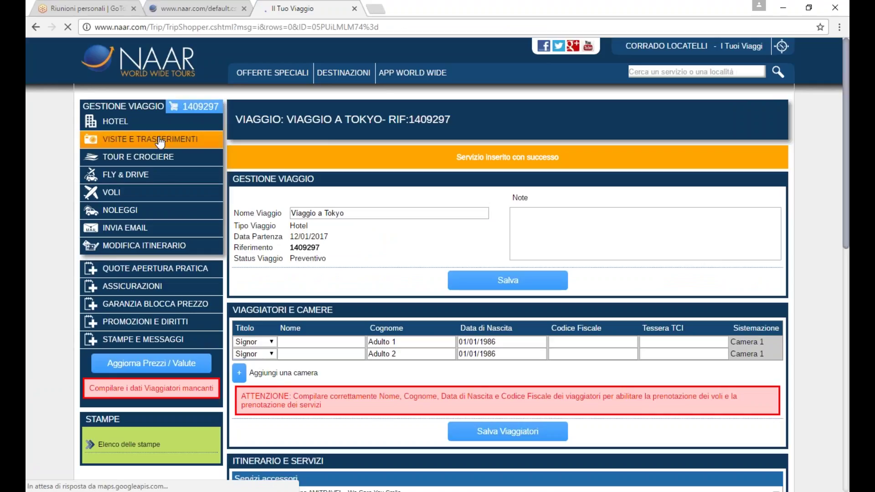
Step: List the trip's Tokyo visits and transfers, then open and read the full description of the Benvenuti In Giappone assistance and shuttle service
mouse_move(159, 139)
click(266, 142)
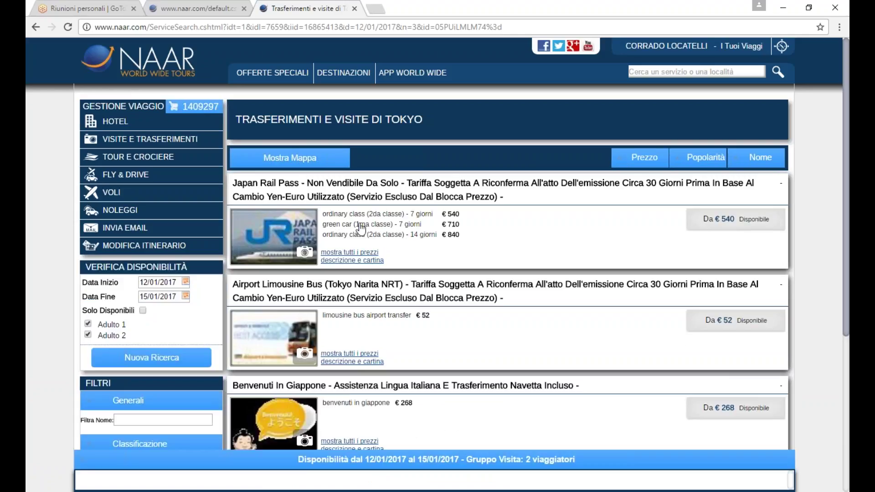
scroll(410, 282, down, 1)
click(501, 335)
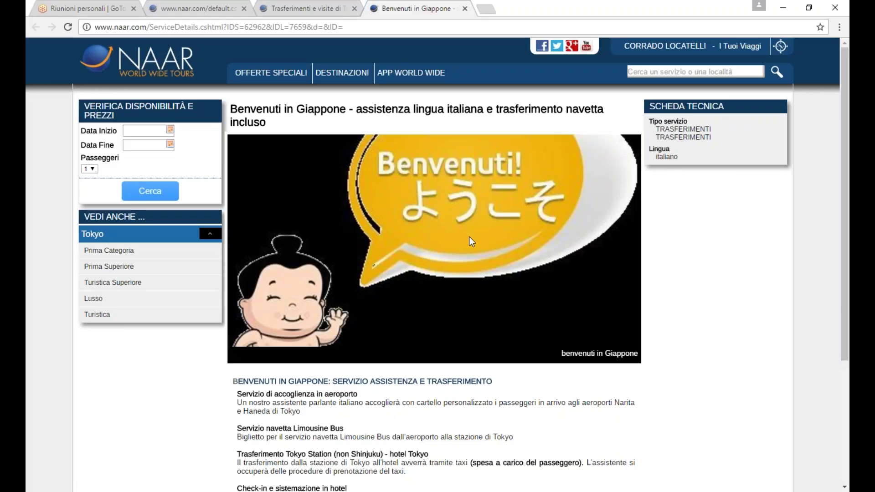
scroll(469, 237, down, 3)
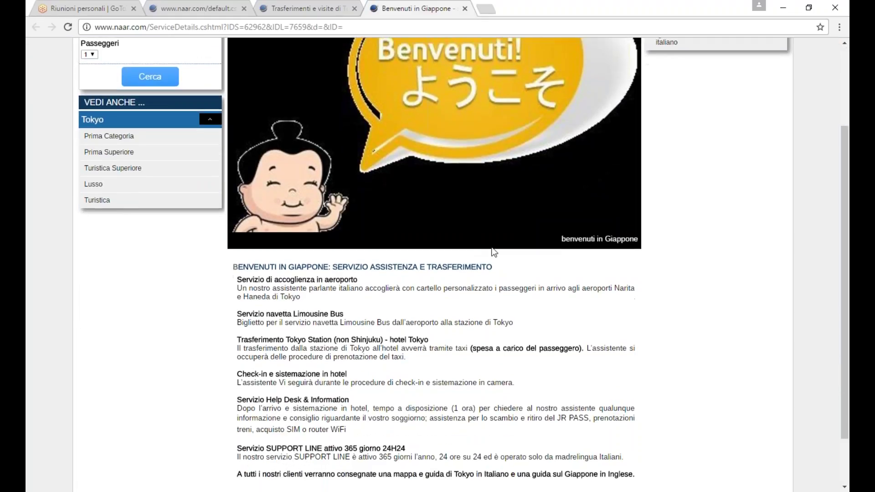
scroll(494, 247, down, 2)
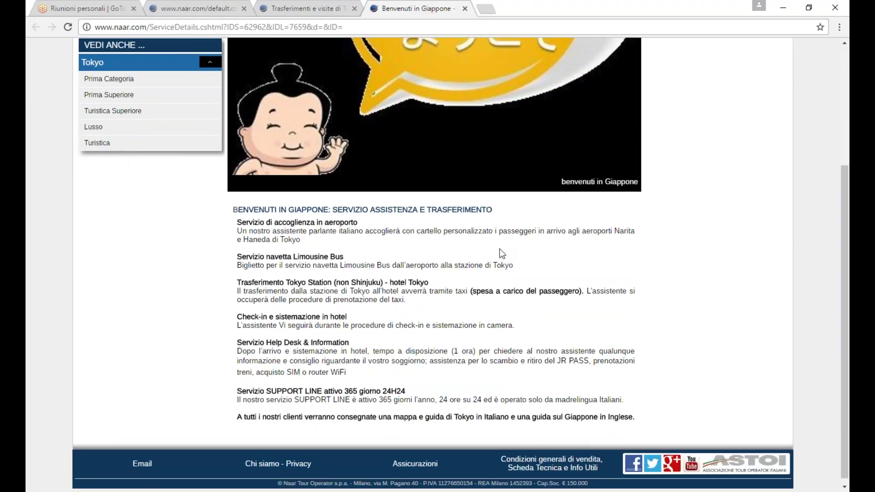